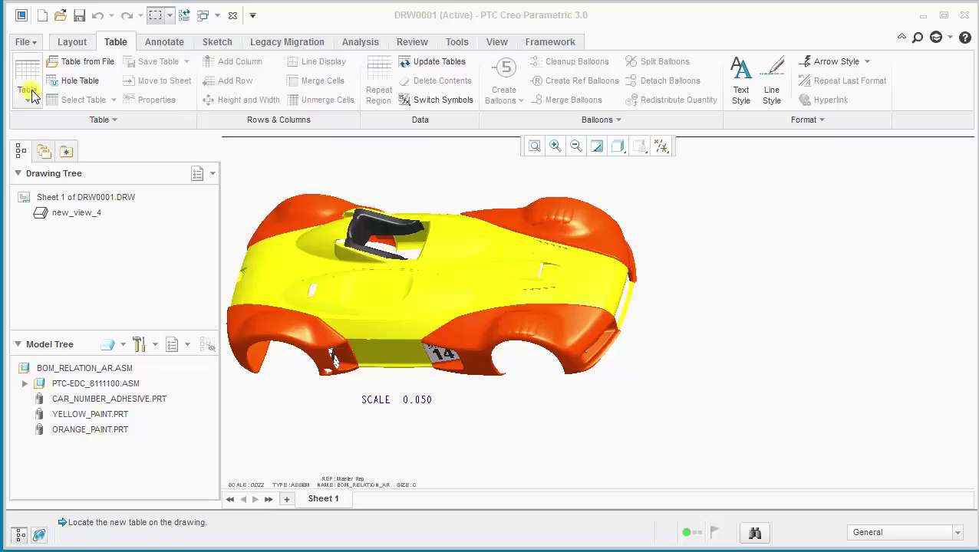
Step: Insert the 'bom description down' quick table at the drawing's upper right
{"action": "left_click", "coordinate": [29, 92]}
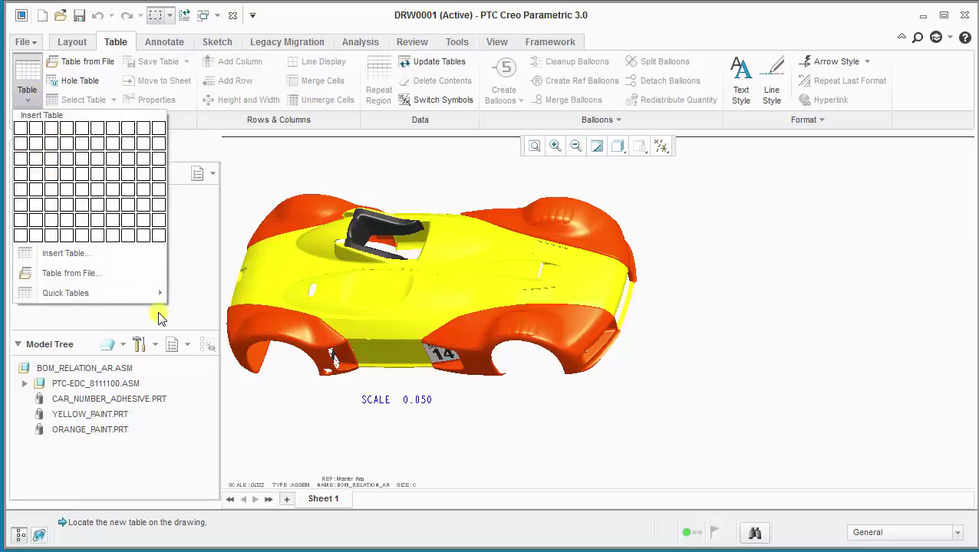
{"action": "mouse_move", "coordinate": [158, 302]}
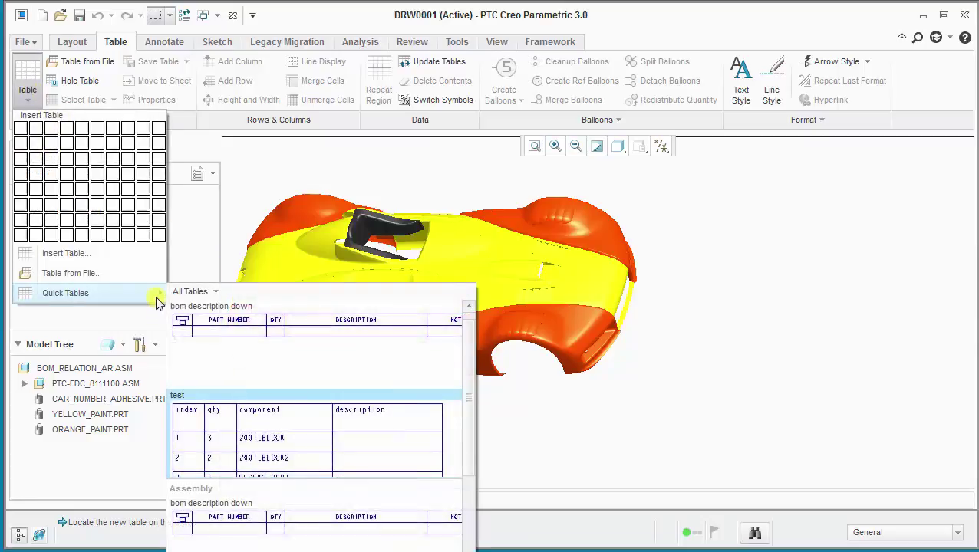
{"action": "left_click", "coordinate": [266, 328]}
{"action": "left_click", "coordinate": [650, 172]}
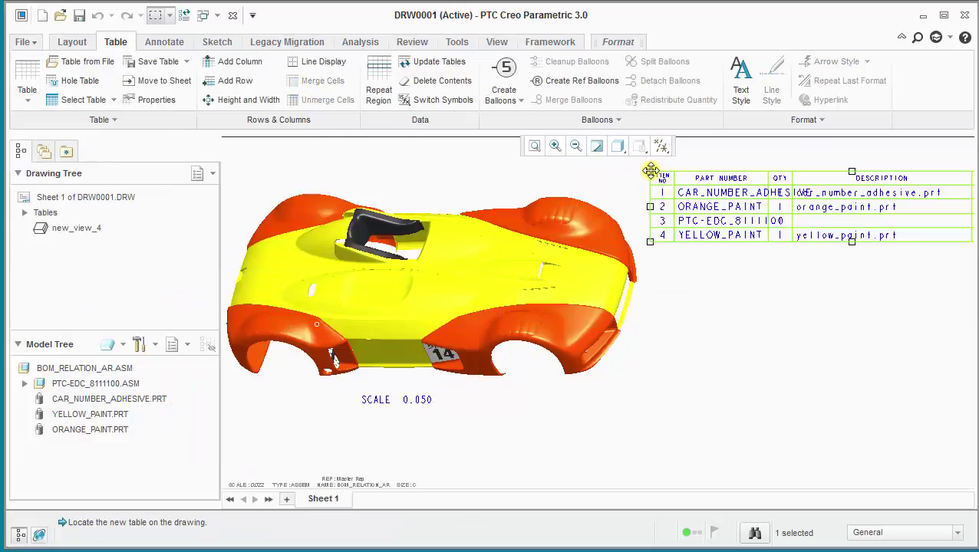
{"action": "middle_click_drag", "start_coordinate": [734, 340], "coordinate": [498, 348]}
Step: Set the PART NUMBER column width to 19 characters
{"action": "left_click", "coordinate": [498, 347]}
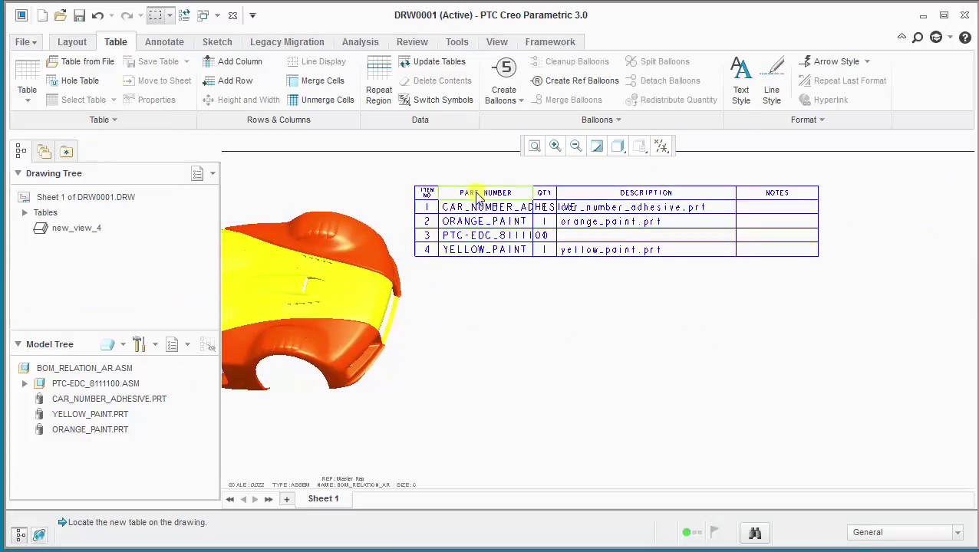
{"action": "left_click", "coordinate": [478, 196]}
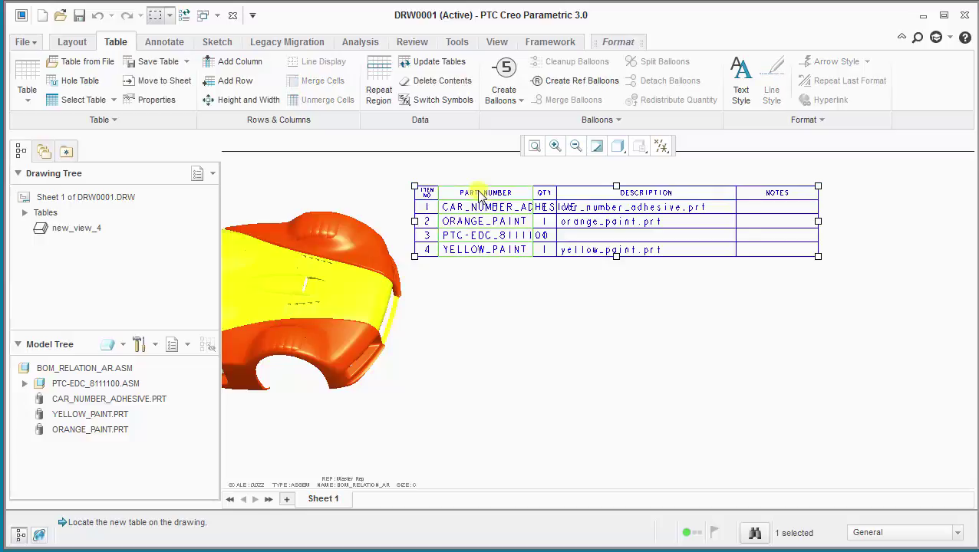
{"action": "right_click", "coordinate": [478, 196]}
{"action": "left_click", "coordinate": [494, 238]}
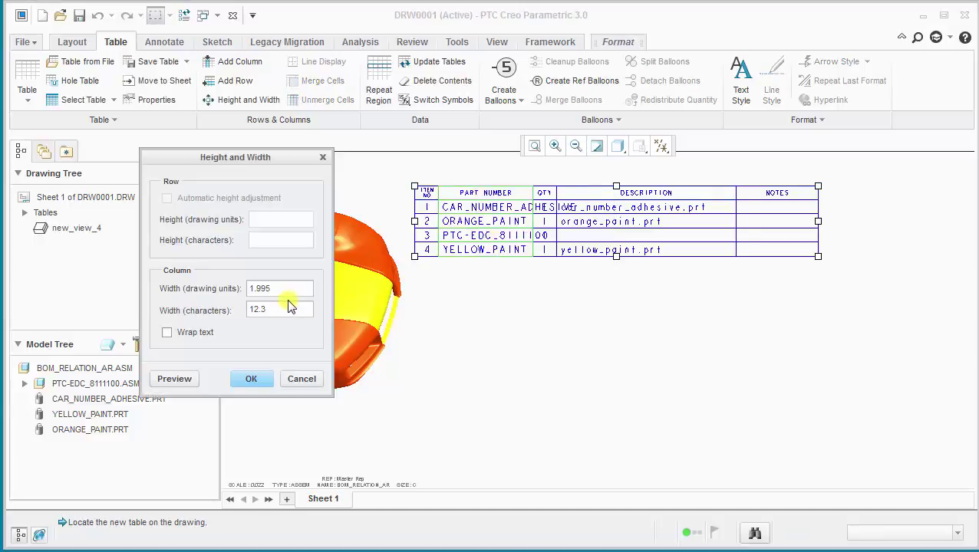
{"action": "left_click_drag", "start_coordinate": [272, 312], "coordinate": [219, 310]}
{"action": "type", "text": "19"}
{"action": "left_click", "coordinate": [247, 381]}
{"action": "left_click", "coordinate": [522, 327]}
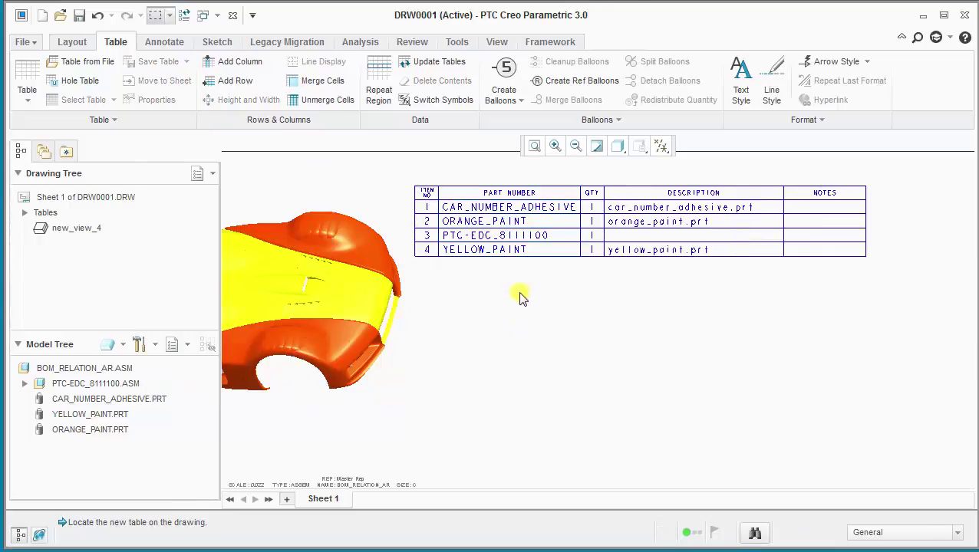
{"action": "left_click", "coordinate": [426, 99]}
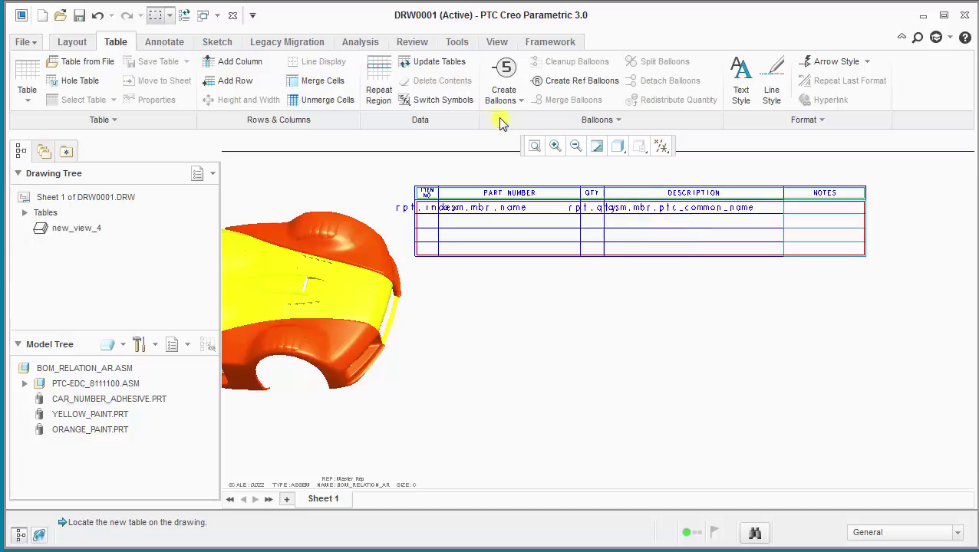
{"action": "left_click", "coordinate": [457, 105]}
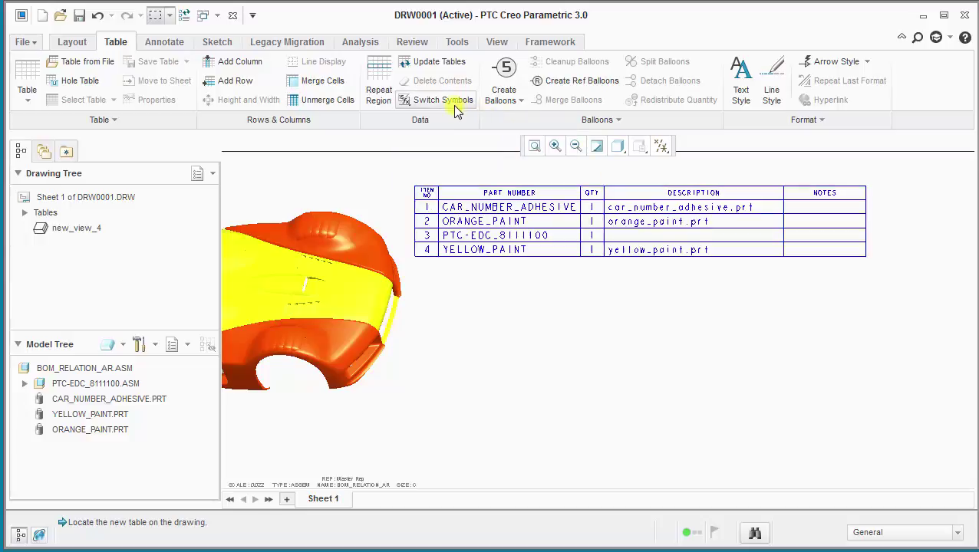
Step: Open Repeat Region > Relations for the BOM table's region
{"action": "left_click", "coordinate": [378, 74]}
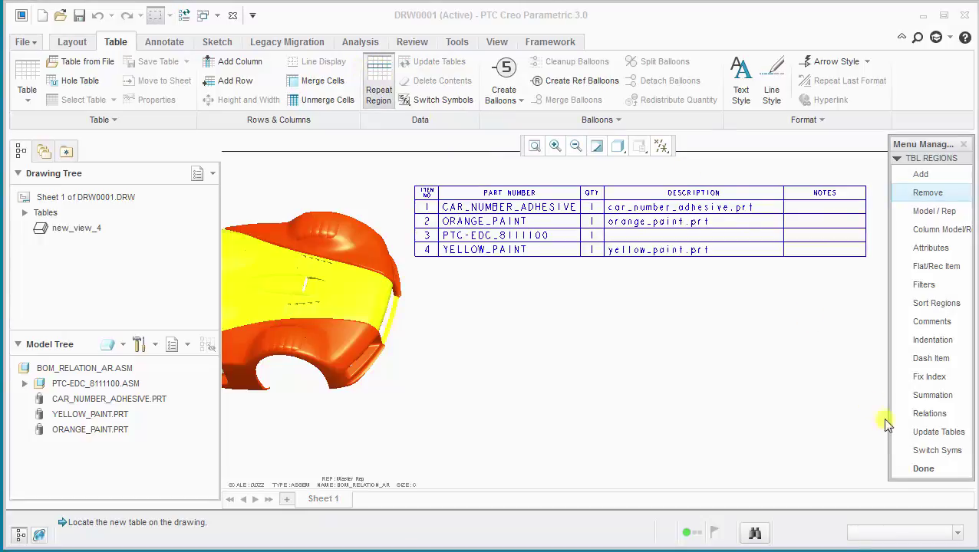
{"action": "left_click", "coordinate": [925, 416]}
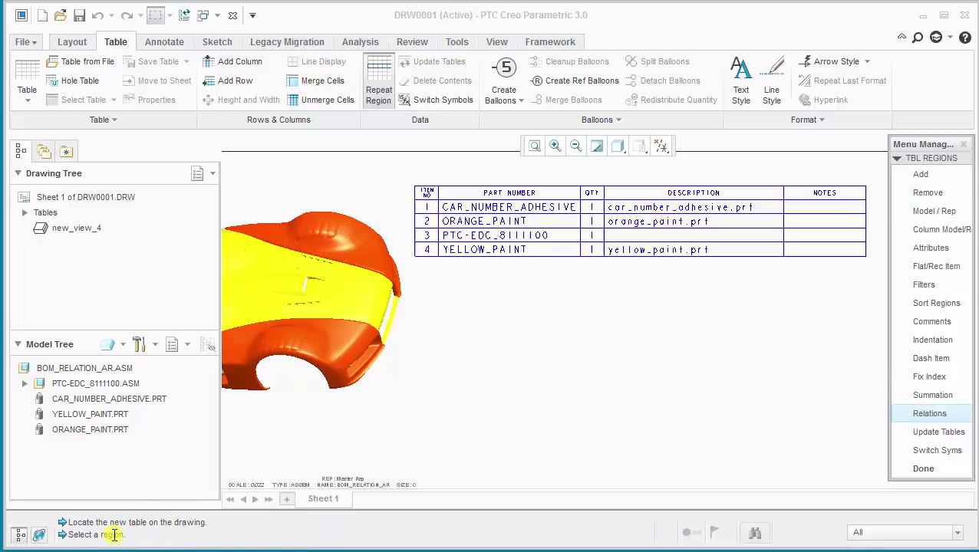
{"action": "left_click", "coordinate": [515, 233]}
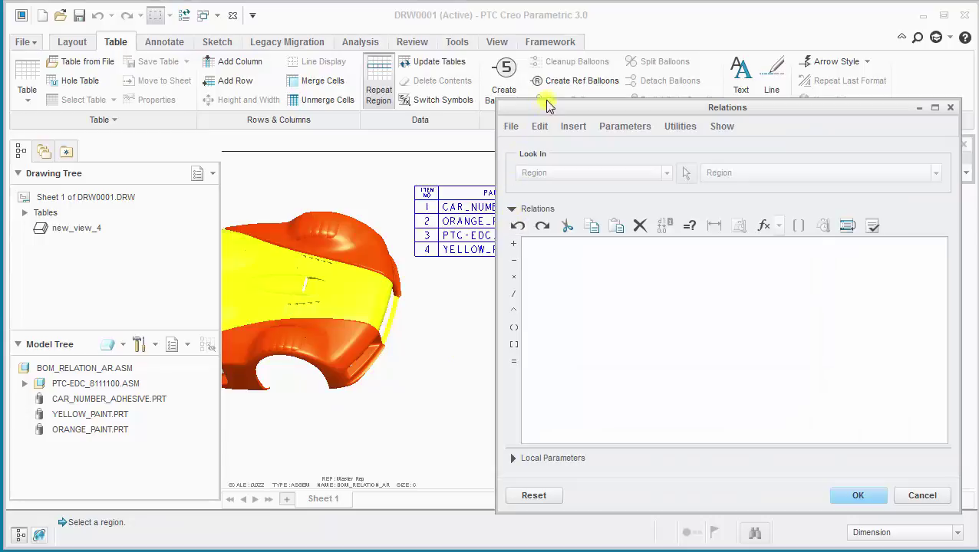
{"action": "left_click_drag", "start_coordinate": [547, 107], "coordinate": [453, 42]}
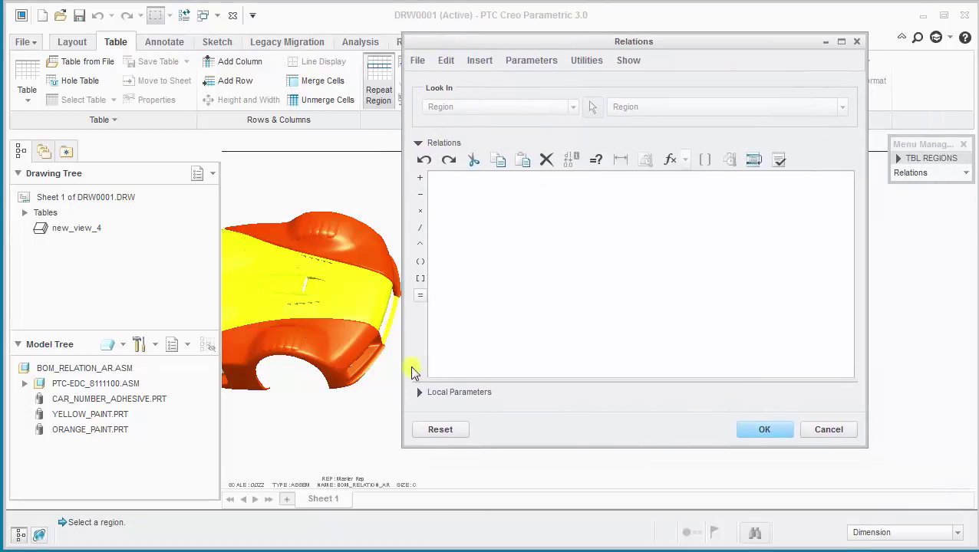
Step: Add local parameter asm_mbr_type to the region, verify, and accept the relations
{"action": "left_click", "coordinate": [419, 393]}
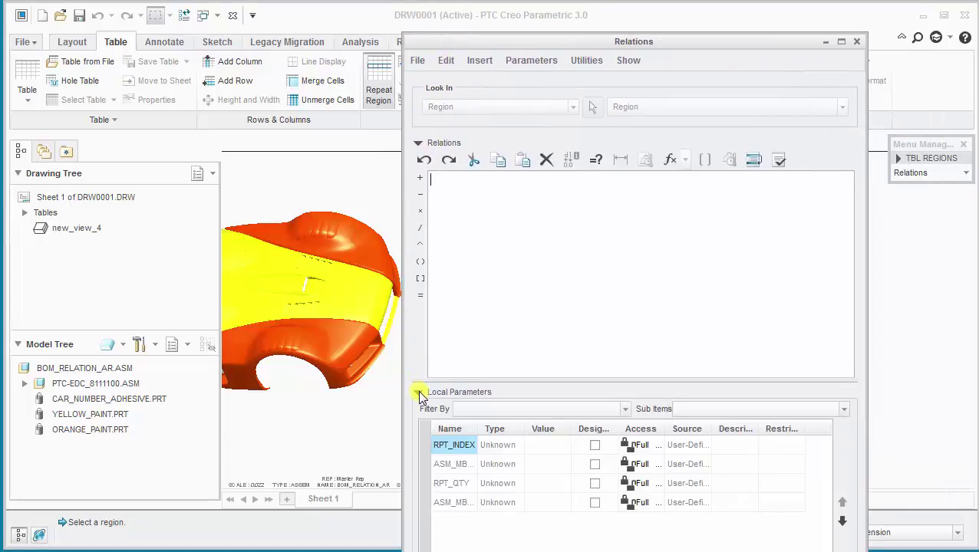
{"action": "left_click_drag", "start_coordinate": [498, 43], "coordinate": [496, 21]}
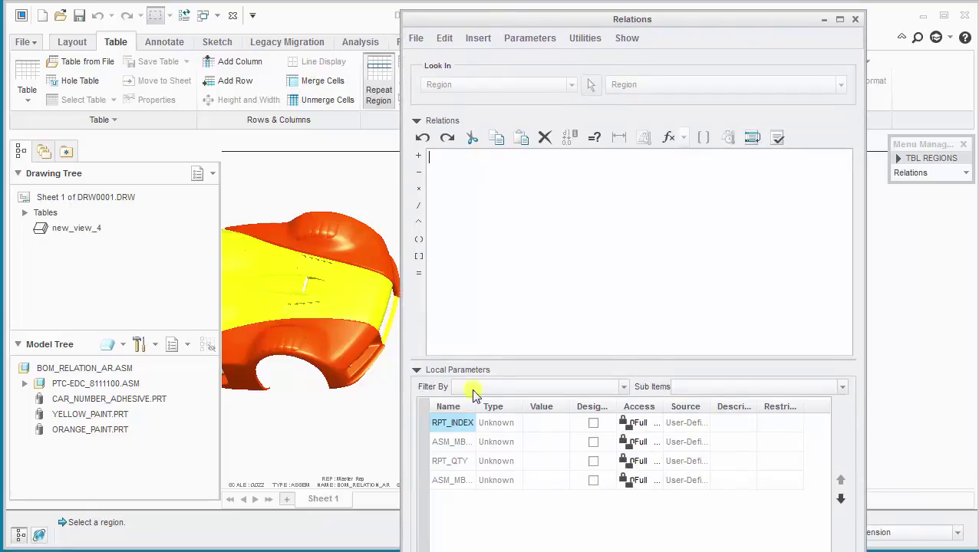
{"action": "left_click_drag", "start_coordinate": [477, 405], "coordinate": [577, 393]}
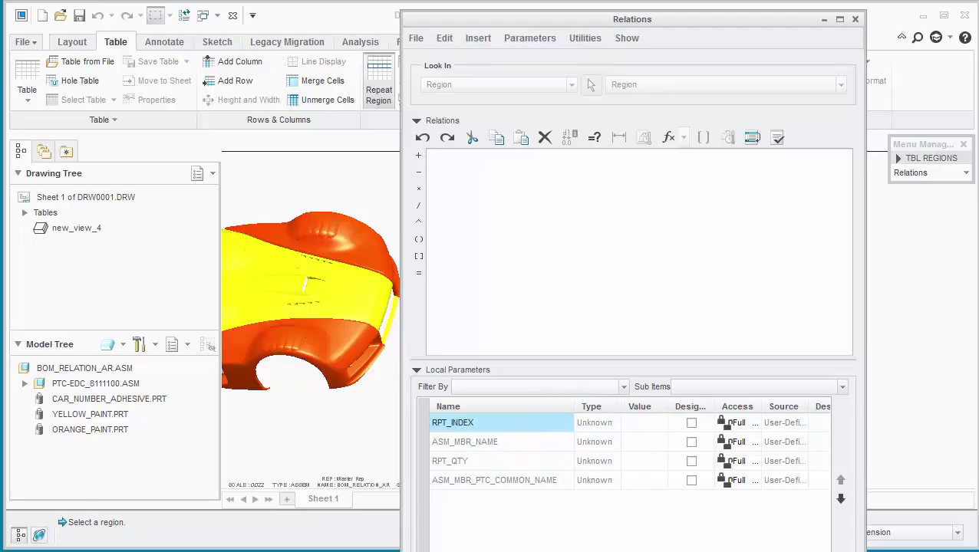
{"action": "left_click_drag", "start_coordinate": [531, 551], "coordinate": [530, 543]}
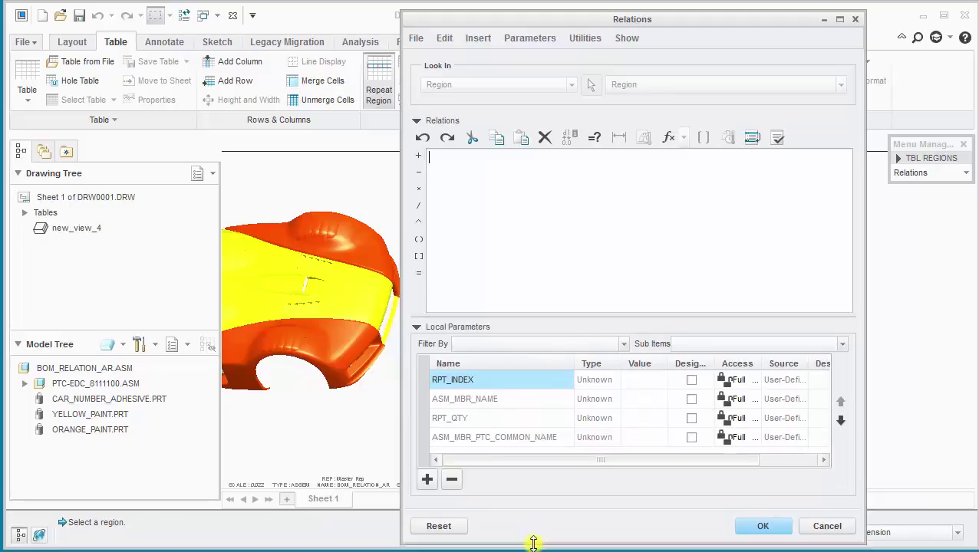
{"action": "left_click", "coordinate": [426, 482]}
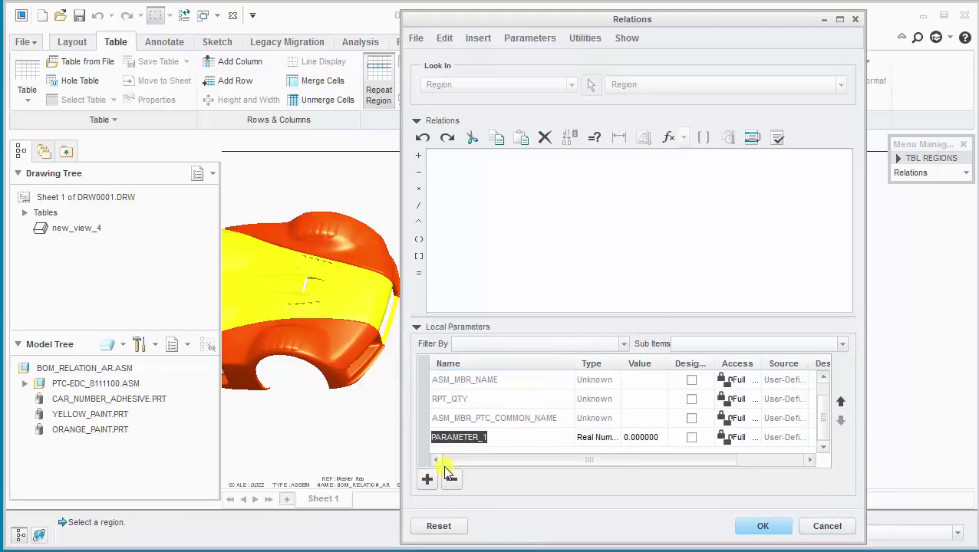
{"action": "type", "text": "asm_"}
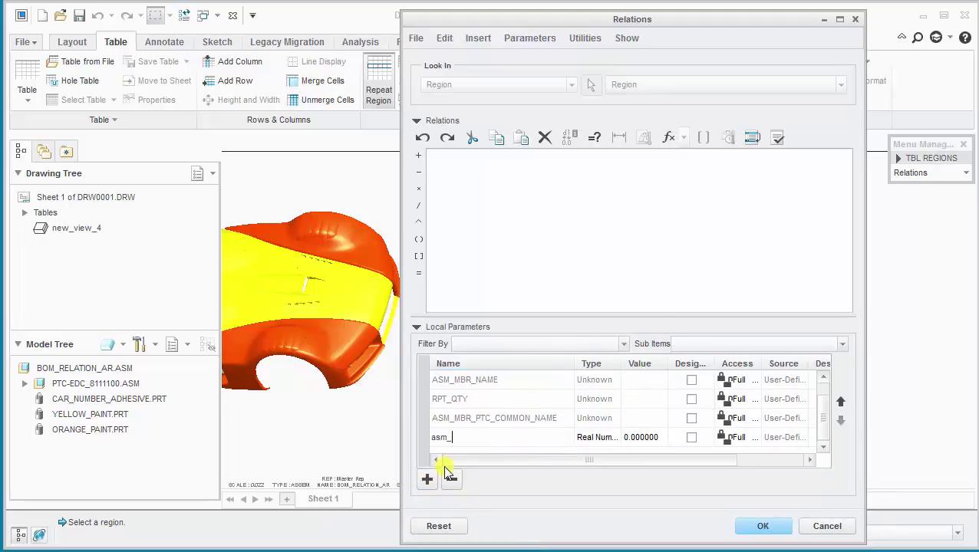
{"action": "type", "text": "mbr_type"}
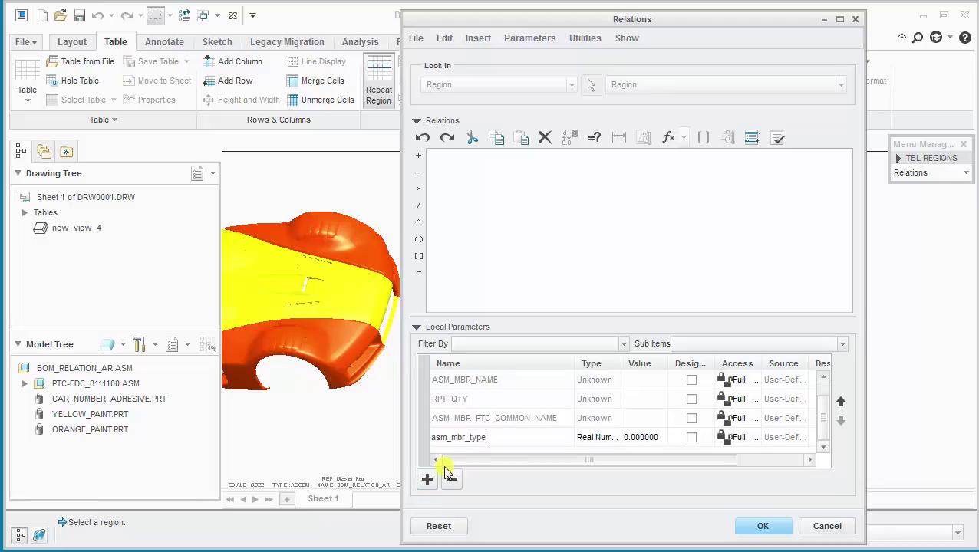
{"action": "left_click", "coordinate": [634, 437]}
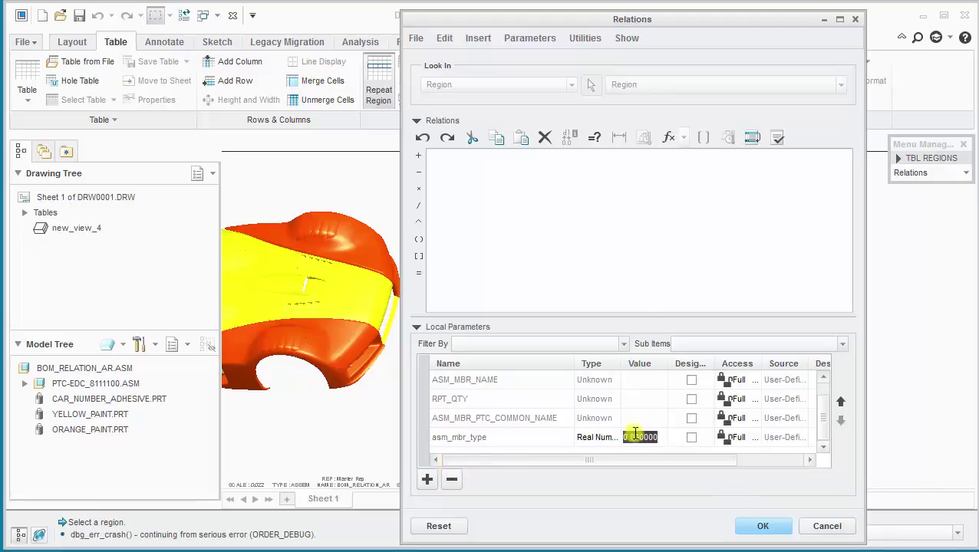
{"action": "left_click", "coordinate": [777, 137]}
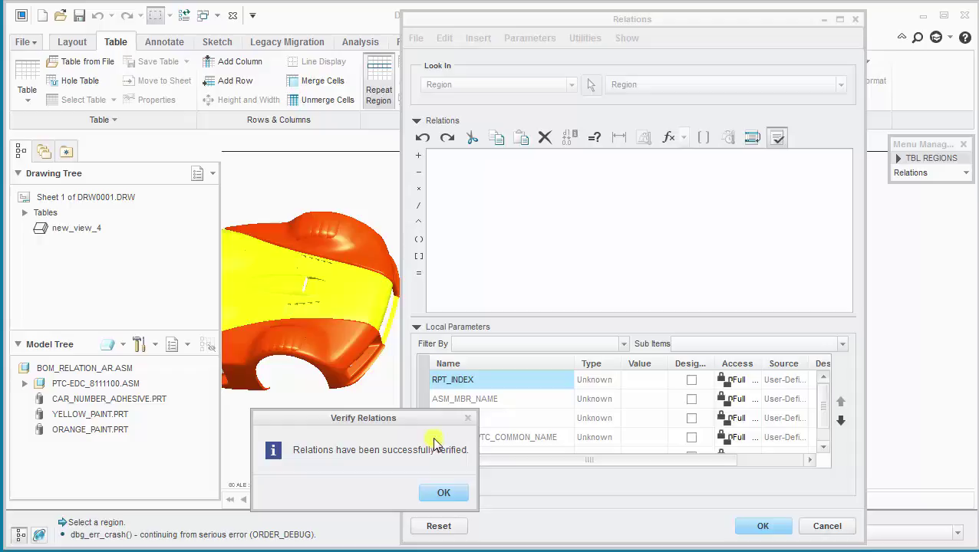
{"action": "left_click", "coordinate": [442, 493]}
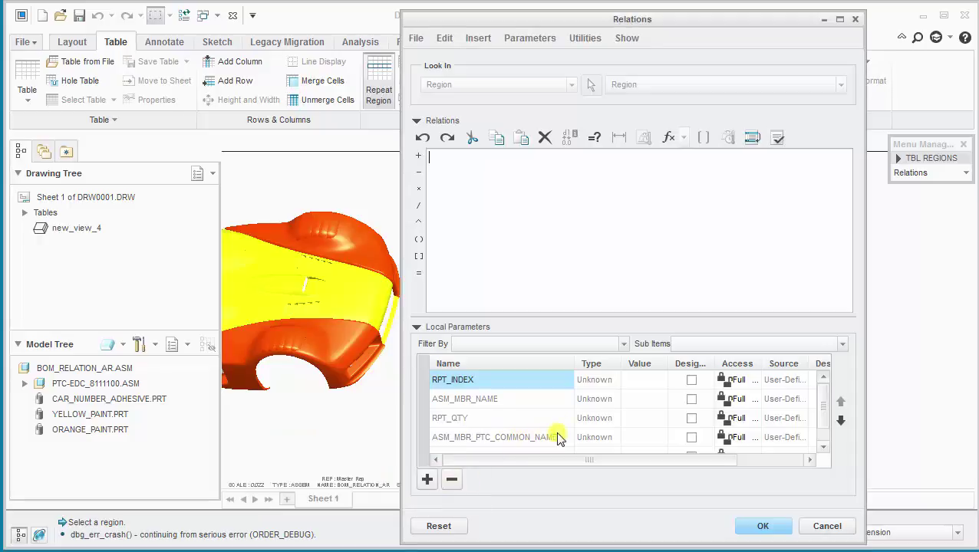
{"action": "scroll", "coordinate": [560, 434], "scroll_direction": "down", "scroll_amount": 1}
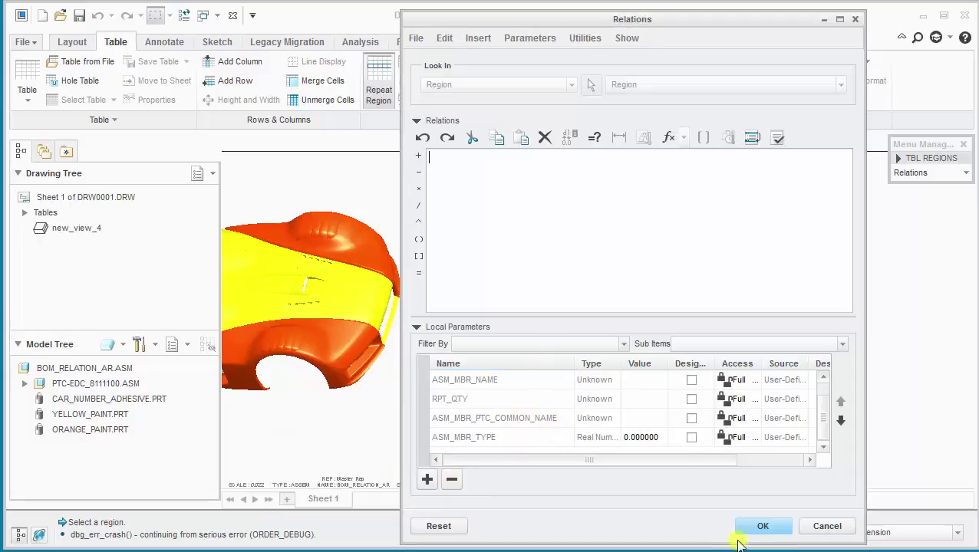
{"action": "left_click", "coordinate": [760, 527]}
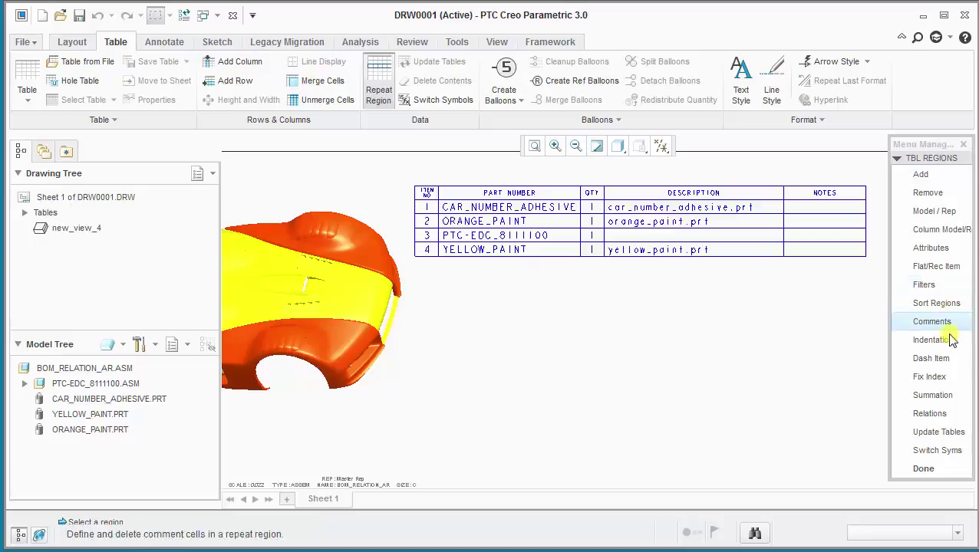
Step: Reopen the region's relations and delete the RPT_INDEX local parameter
{"action": "left_click", "coordinate": [930, 414]}
{"action": "left_click", "coordinate": [491, 235]}
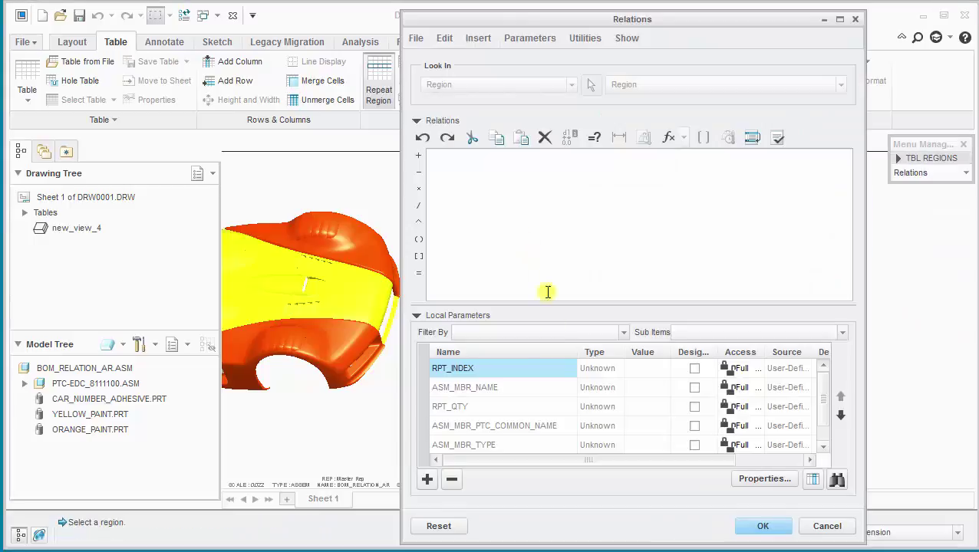
{"action": "key", "text": "Delete"}
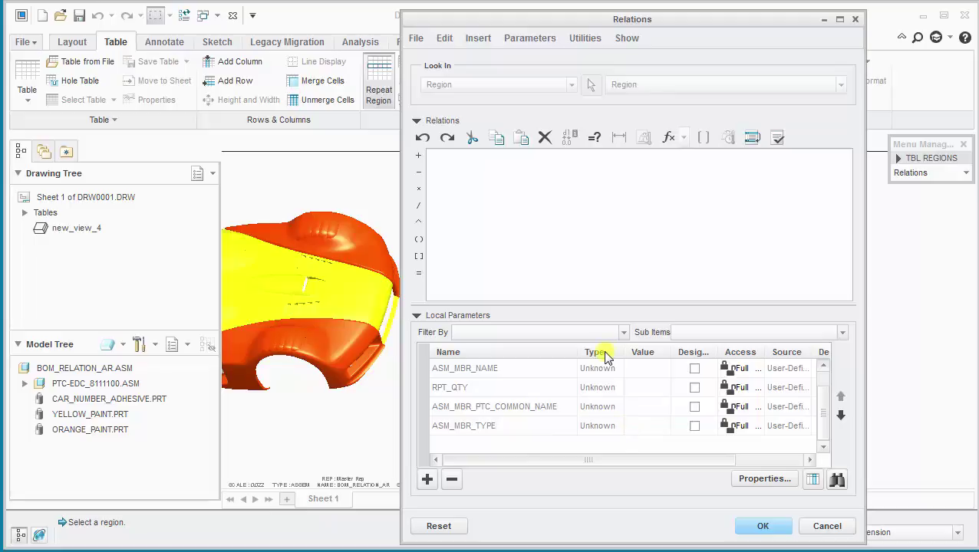
Step: Write the relation: if asm_mbr_type=="BULK ITEM" num="AR" else num=rpt_qty endif
{"action": "left_click", "coordinate": [473, 178]}
{"action": "type", "text": "if asm_"}
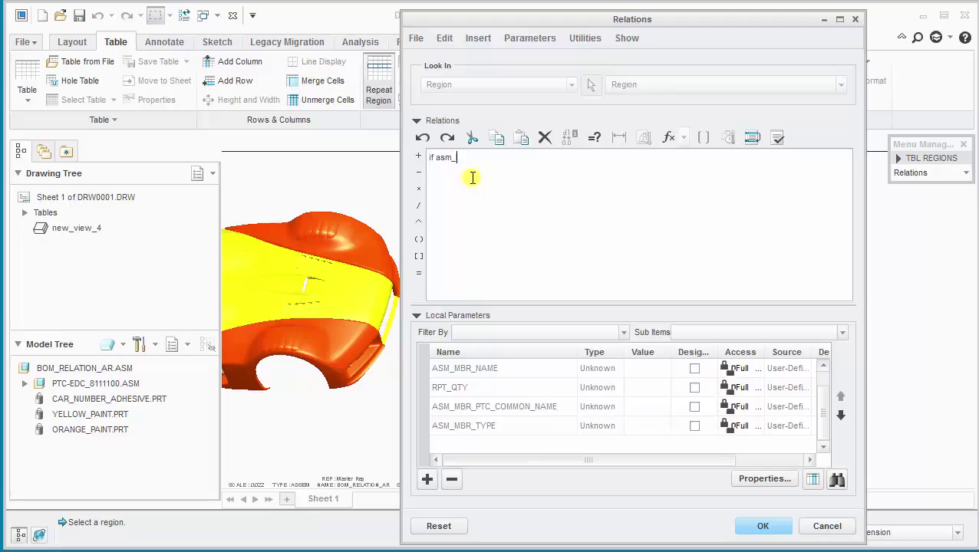
{"action": "type", "text": "mbr_typ"}
{"action": "type", "text": "e==\"BULK"}
{"action": "type", "text": " ITEM"}
{"action": "type", "text": "num"}
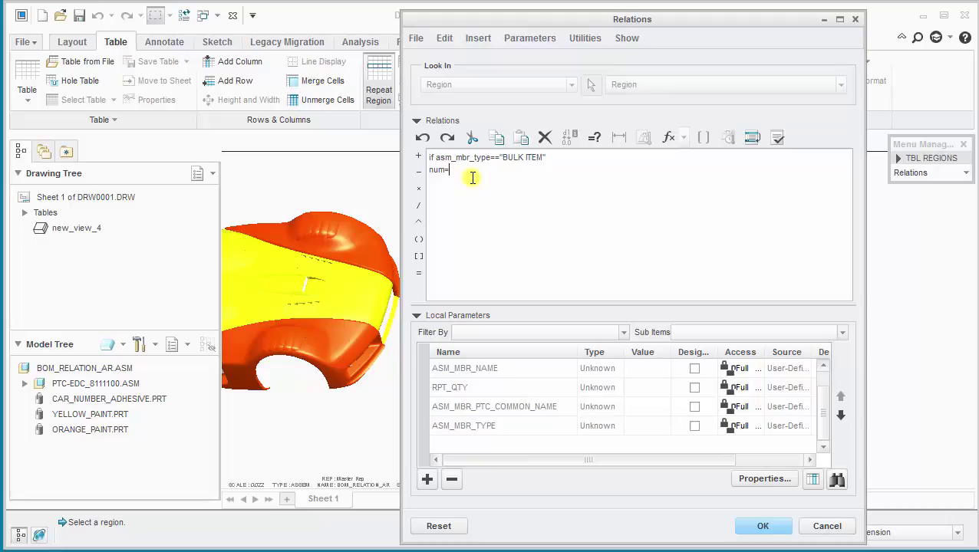
{"action": "type", "text": "=\"AR"}
{"action": "type", "text": "lse"}
{"action": "key", "text": "Return"}
{"action": "type", "text": "num"}
{"action": "type", "text": "=rpt_qty "}
{"action": "type", "text": "endif"}
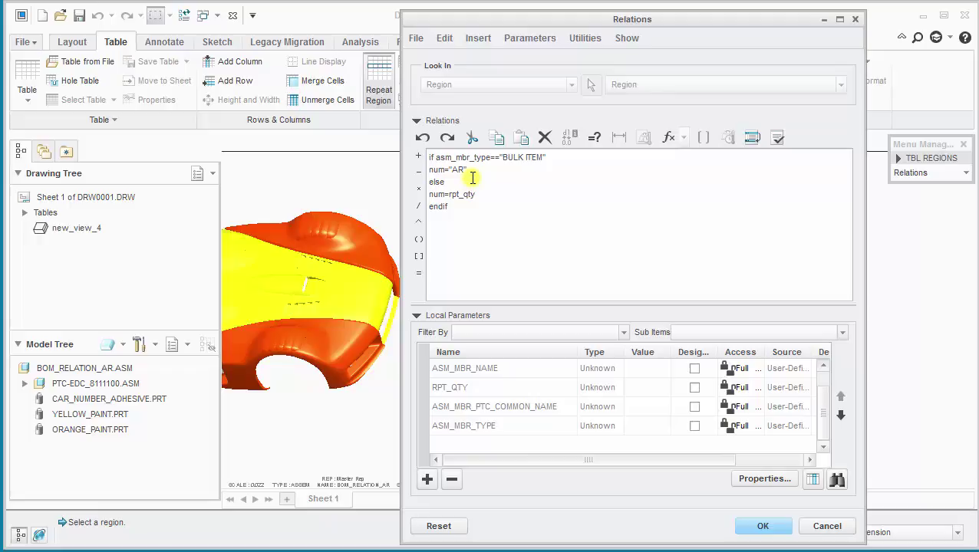
Step: Verify the relation, close the editor, finish table regions, and select the QTY cell
{"action": "left_click", "coordinate": [777, 137]}
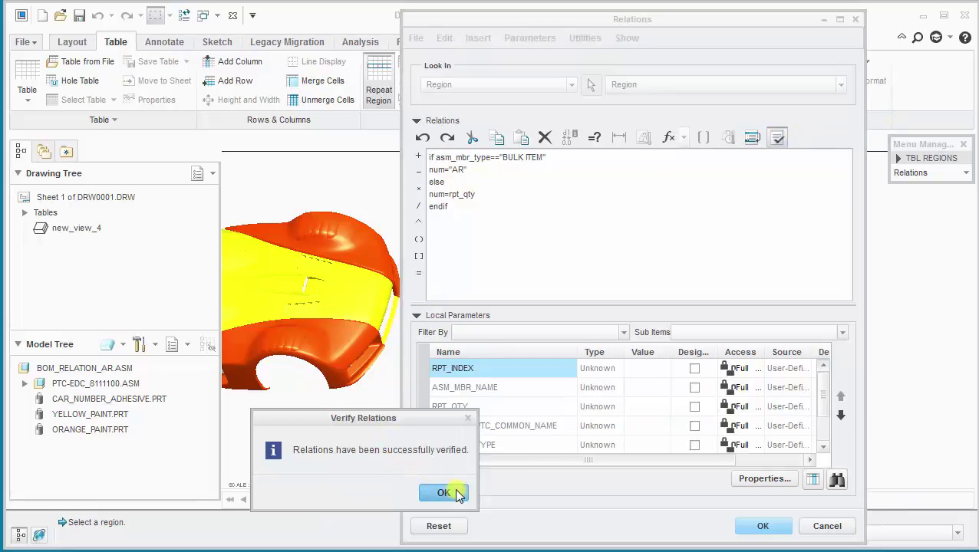
{"action": "left_click", "coordinate": [458, 495]}
{"action": "left_click", "coordinate": [763, 525]}
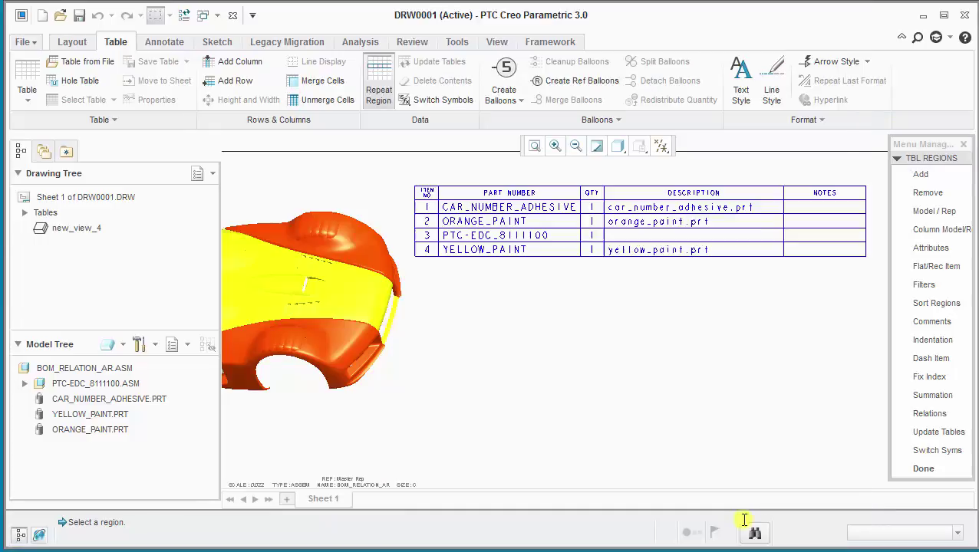
{"action": "left_click", "coordinate": [921, 467]}
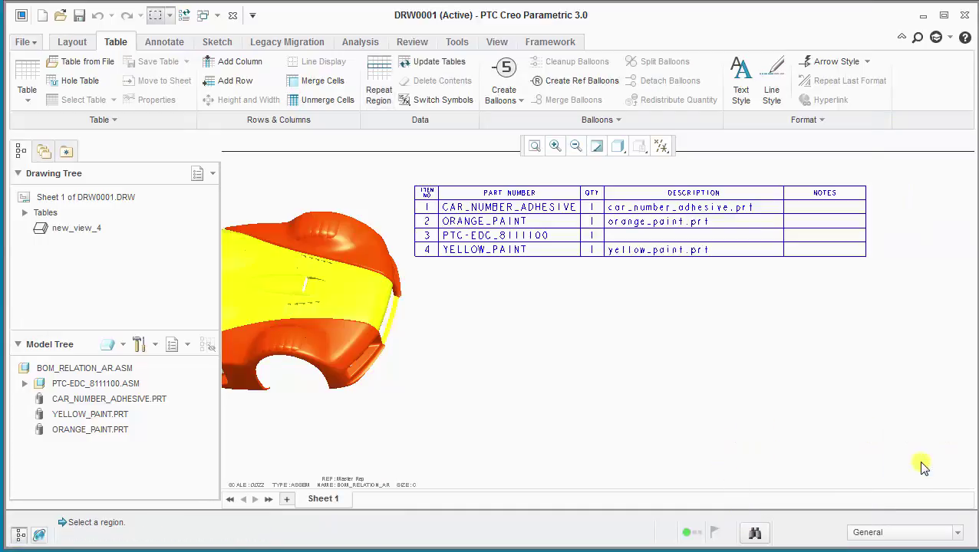
{"action": "left_click", "coordinate": [591, 212]}
Step: Set the QTY cell's report parameter to rpt.rel.num and update the tables
{"action": "right_click", "coordinate": [591, 212]}
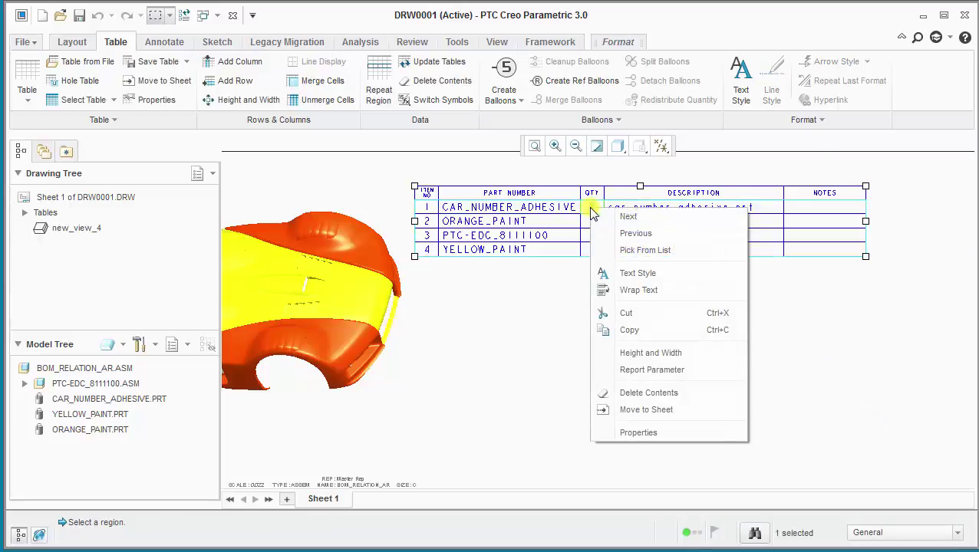
{"action": "left_click", "coordinate": [625, 374]}
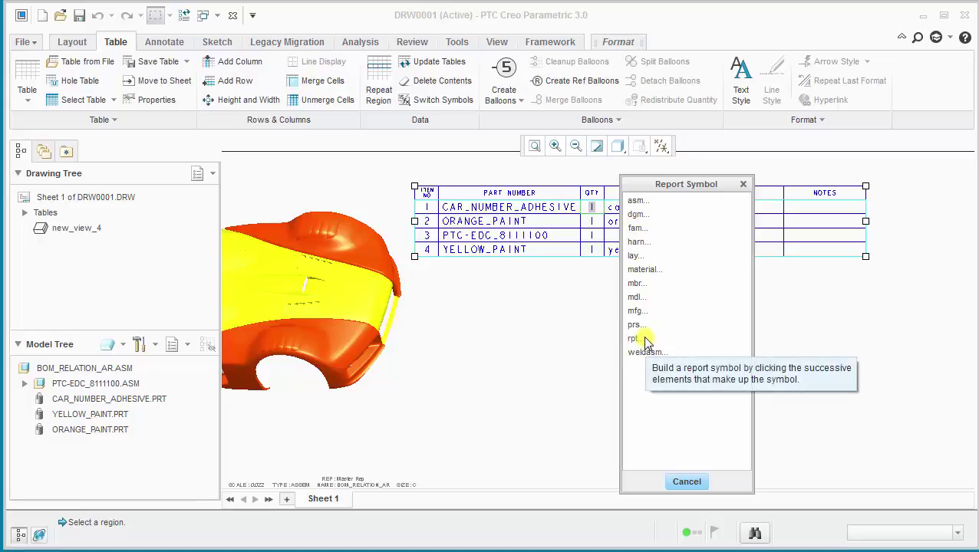
{"action": "left_click", "coordinate": [642, 339]}
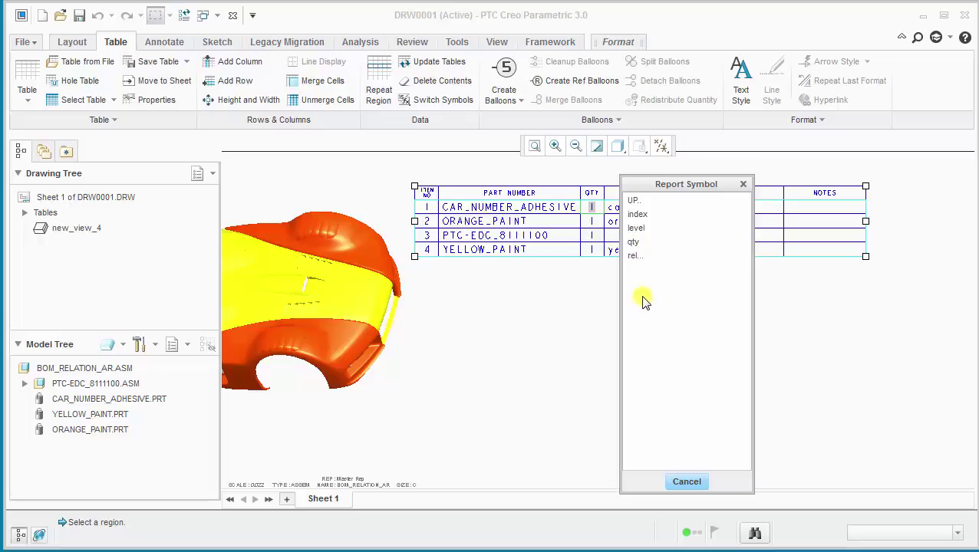
{"action": "left_click", "coordinate": [636, 256]}
{"action": "left_click", "coordinate": [638, 215]}
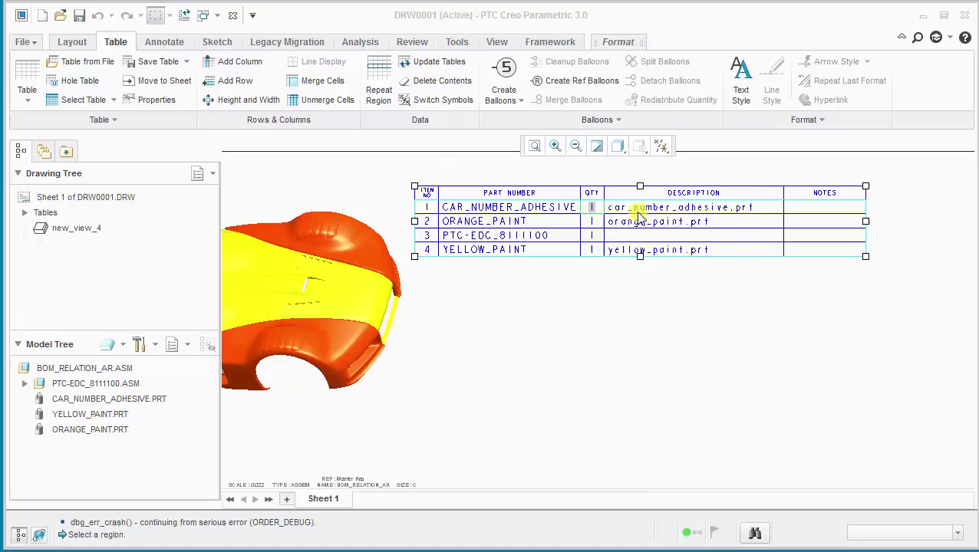
{"action": "type", "text": "num"}
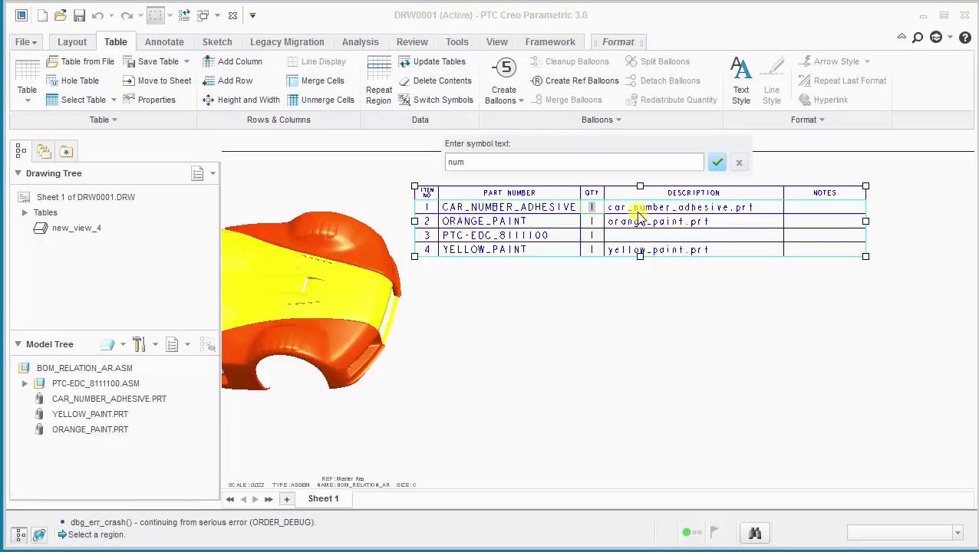
{"action": "key", "text": "Return"}
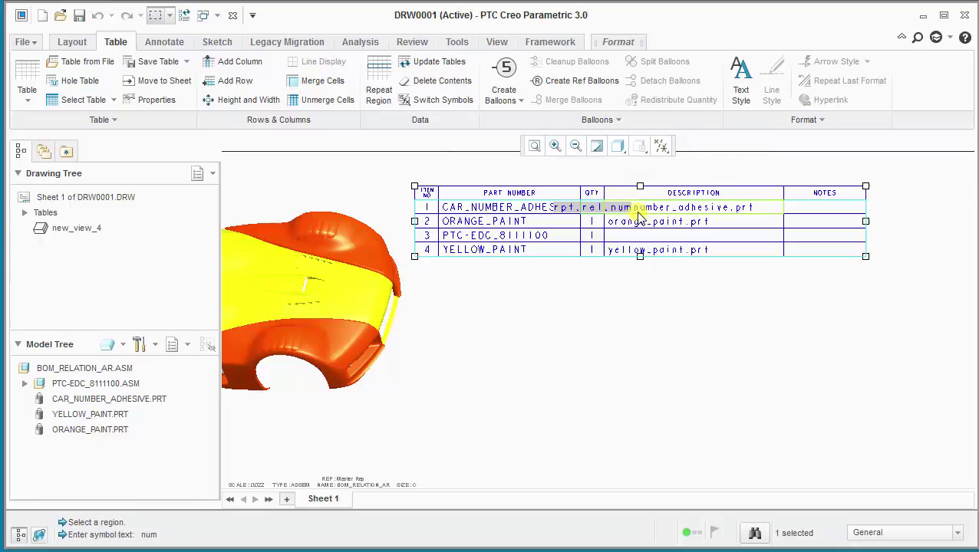
{"action": "left_click", "coordinate": [434, 61]}
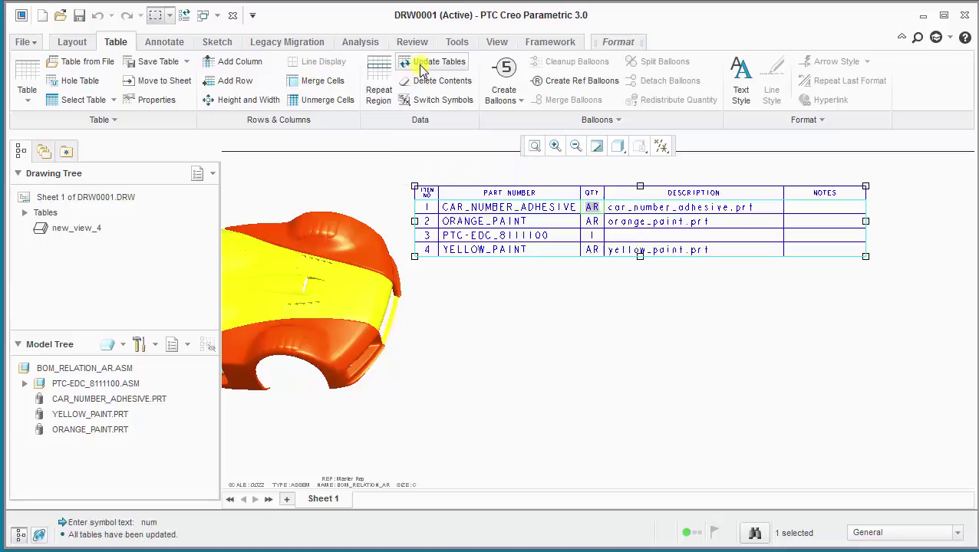
{"action": "left_click", "coordinate": [568, 409]}
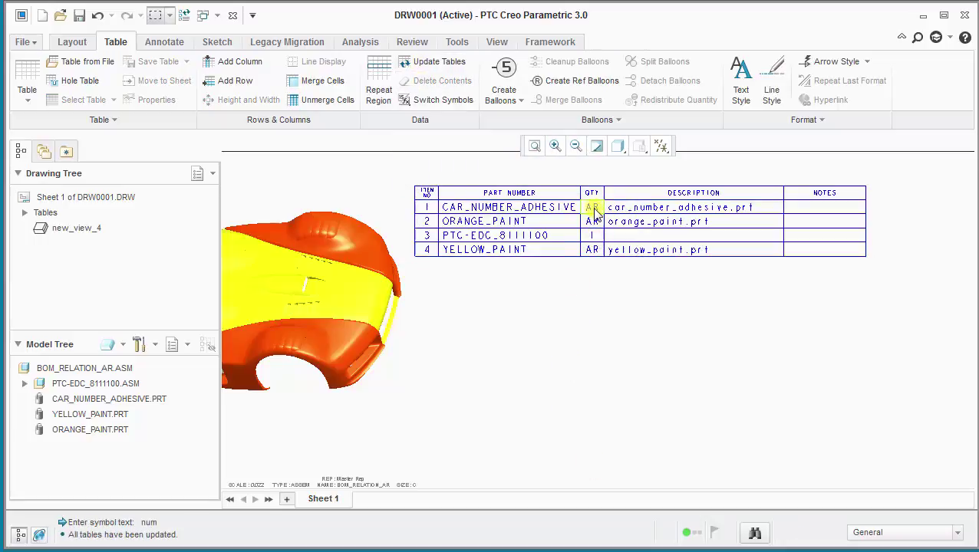